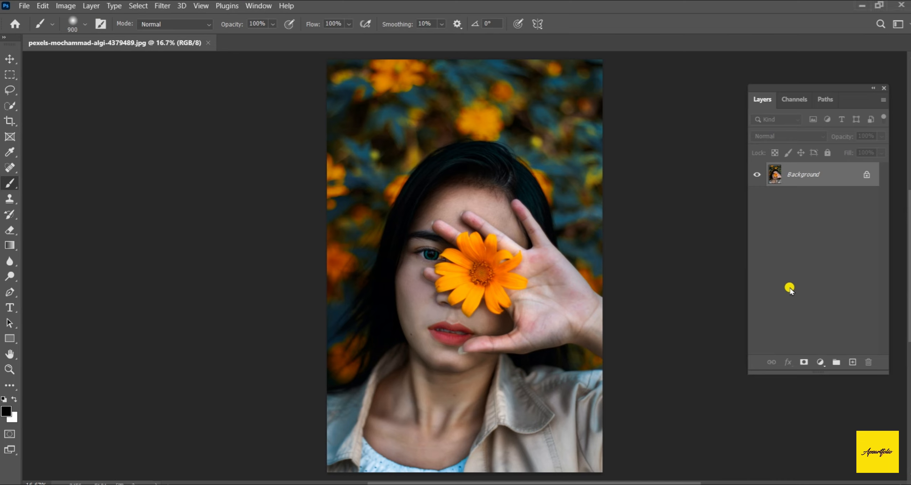
# - Duplicate the Background layer and rename the copy "halftone"
pyautogui.hotkey('ctrl', 'j')
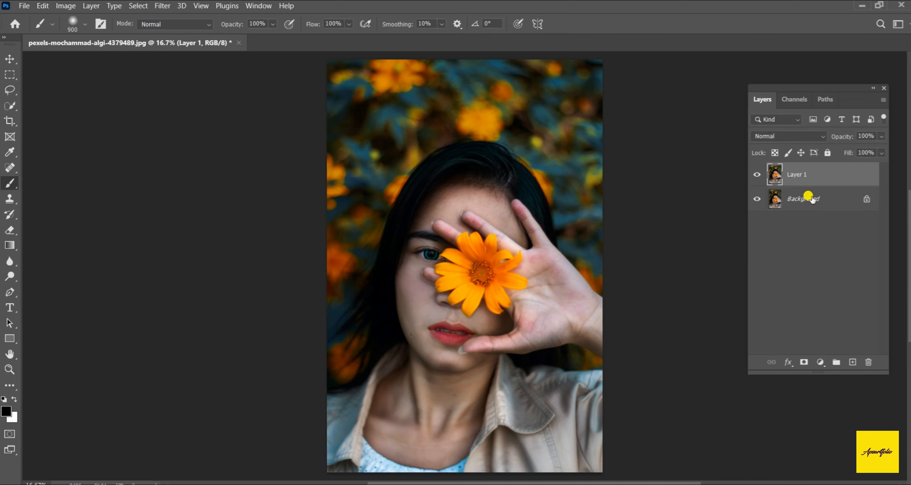
pyautogui.doubleClick(805, 175)
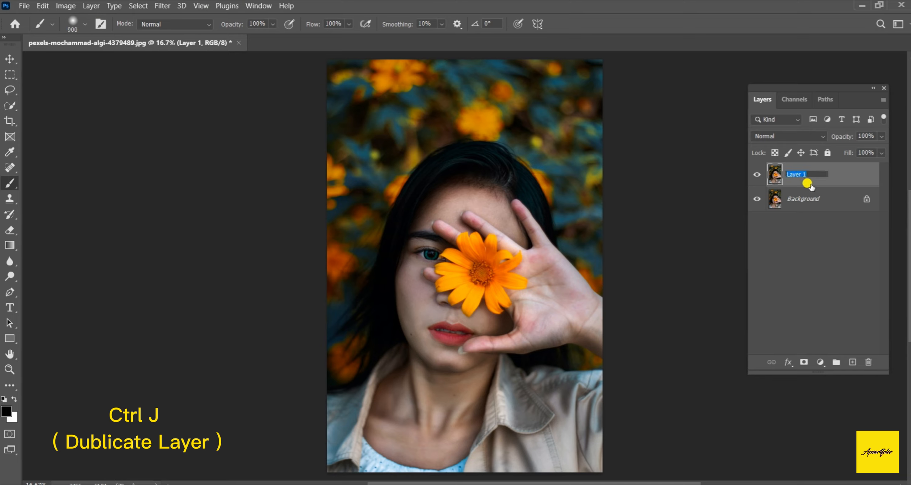
pyautogui.write('halftone')
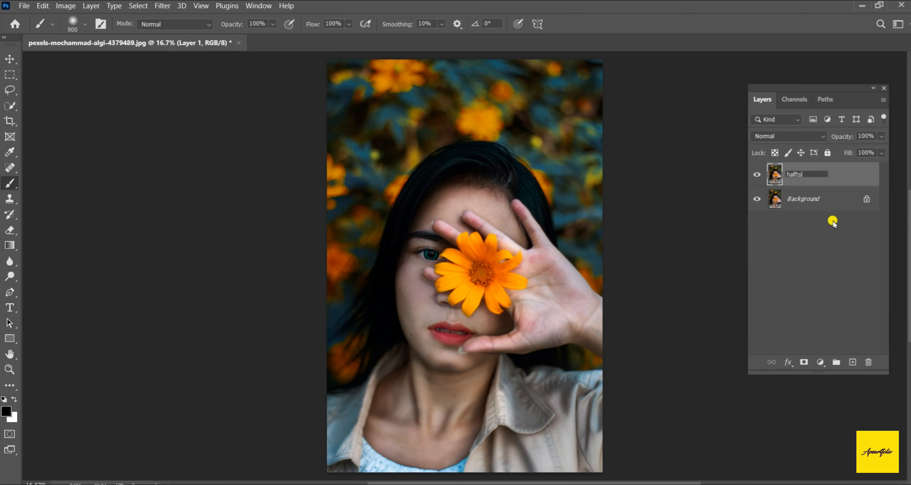
pyautogui.click(829, 255)
# - Convert the halftone layer to a smart object
pyautogui.click(802, 172)
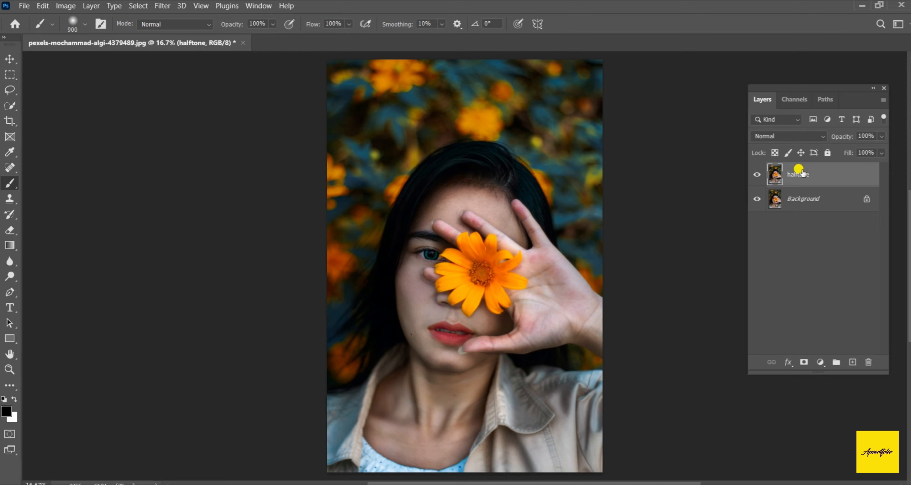
pyautogui.rightClick(800, 172)
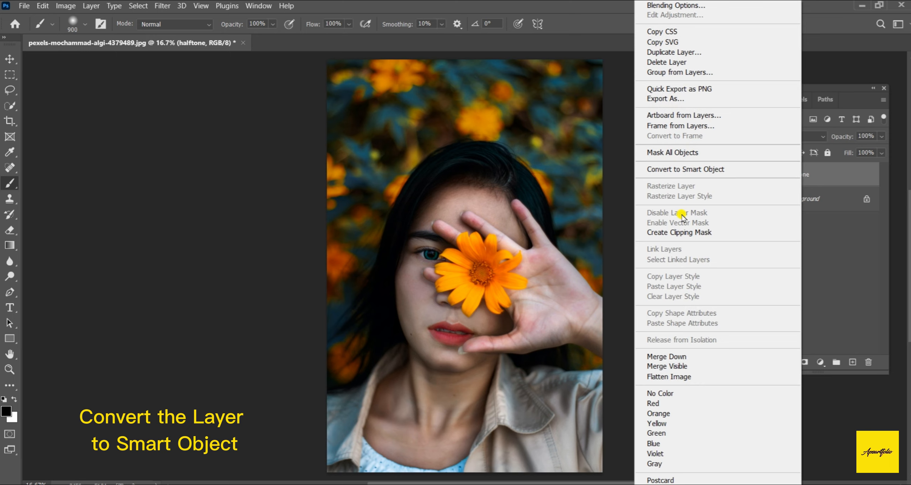
pyautogui.click(679, 170)
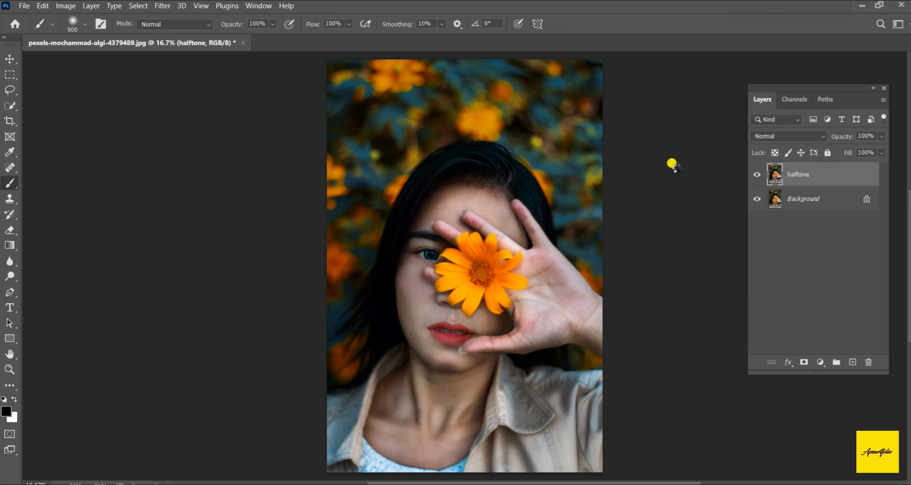
# - Open the Filter Gallery for the halftone layer and choose the Halftone Pattern sketch filter
pyautogui.click(157, 6)
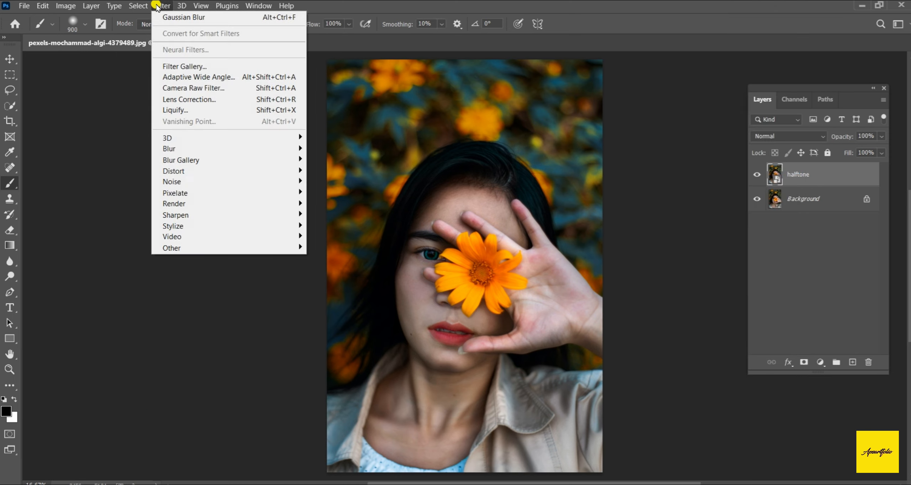
pyautogui.click(176, 65)
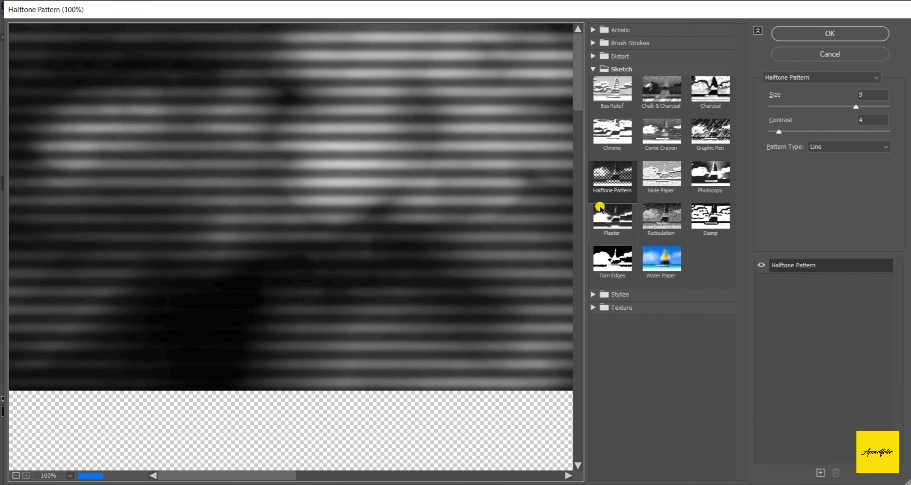
pyautogui.click(613, 188)
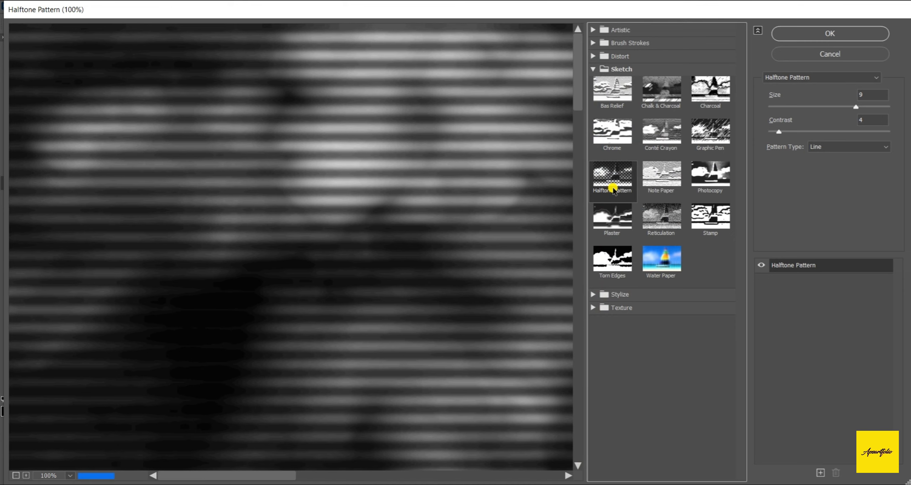
# - Try the Dot pattern type for the Halftone Pattern and preview it on the whole image
pyautogui.click(871, 147)
pyautogui.click(841, 167)
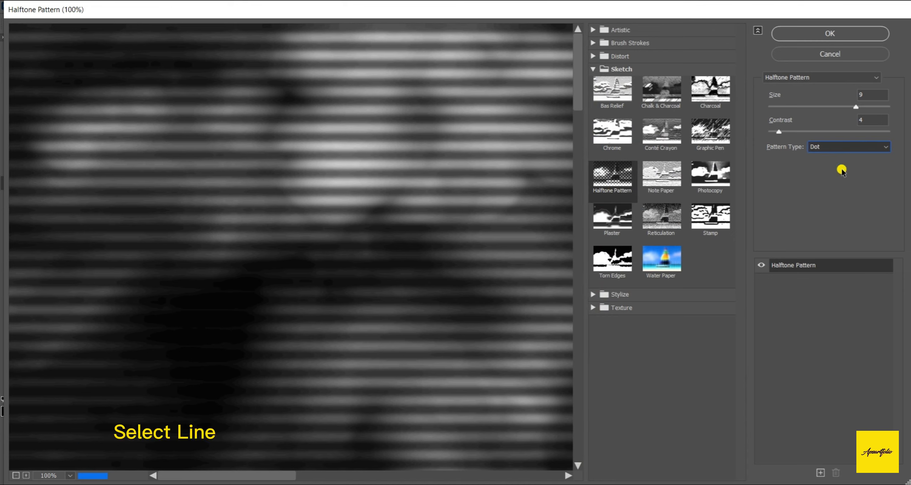
pyautogui.click(16, 475)
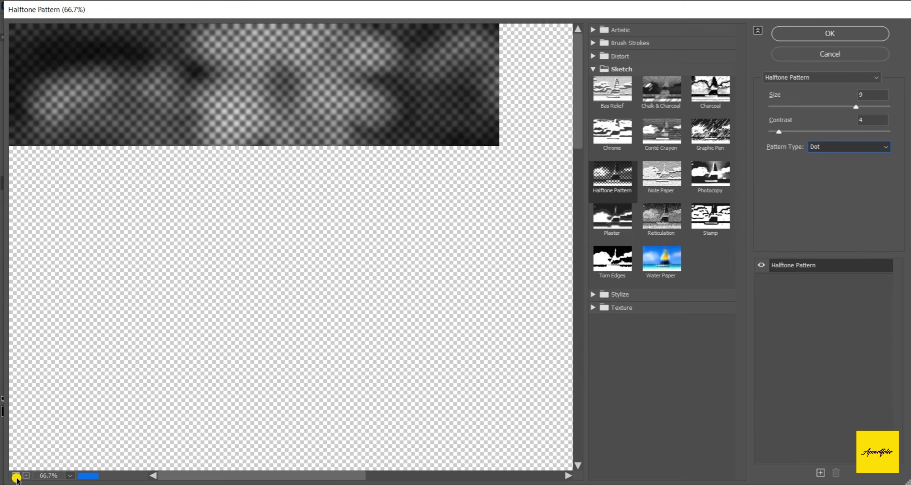
pyautogui.click(16, 476)
pyautogui.click(15, 476)
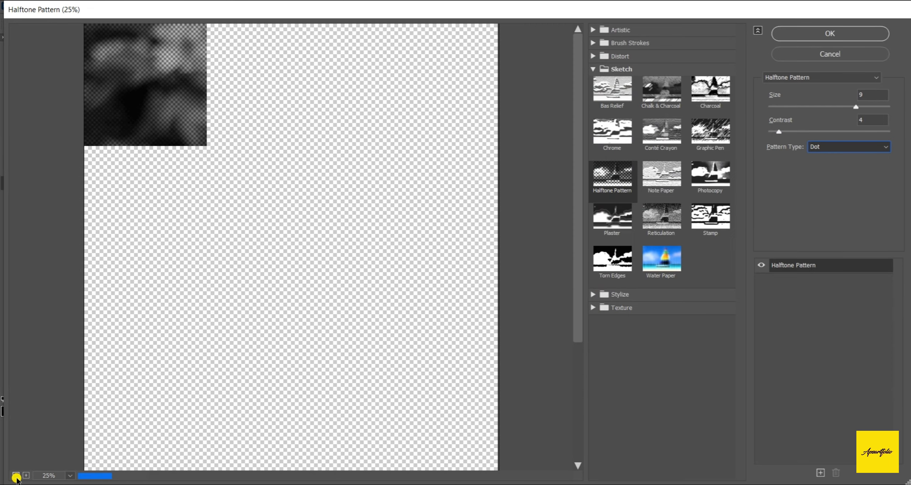
pyautogui.click(15, 475)
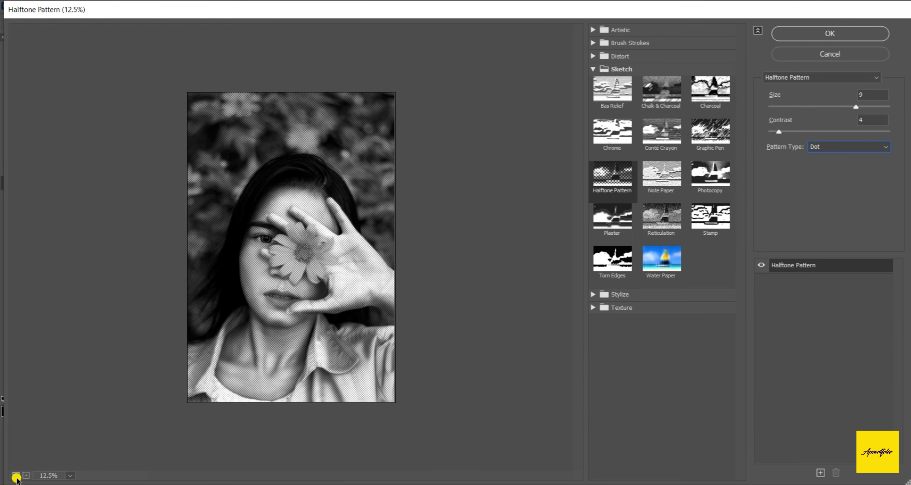
# - Apply the Halftone Pattern filter with the Line pattern type and a size of 9
pyautogui.click(871, 148)
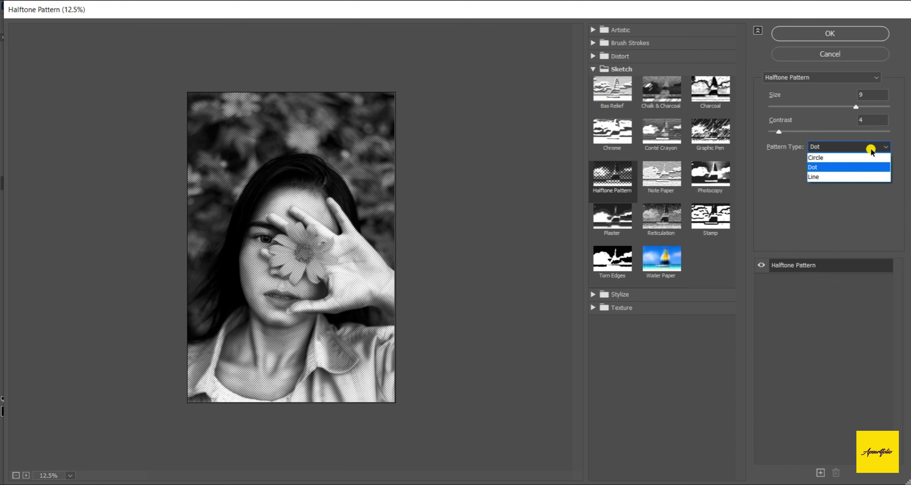
pyautogui.click(847, 179)
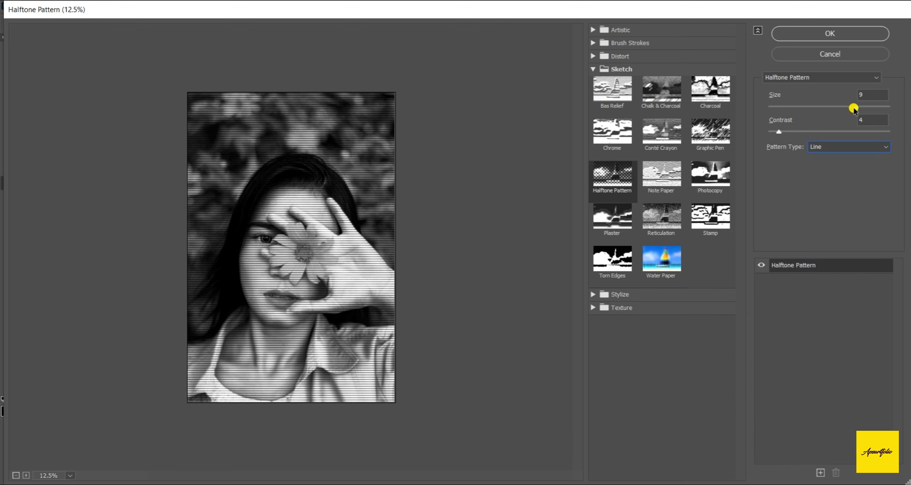
pyautogui.moveTo(858, 108); pyautogui.dragTo(862, 110)
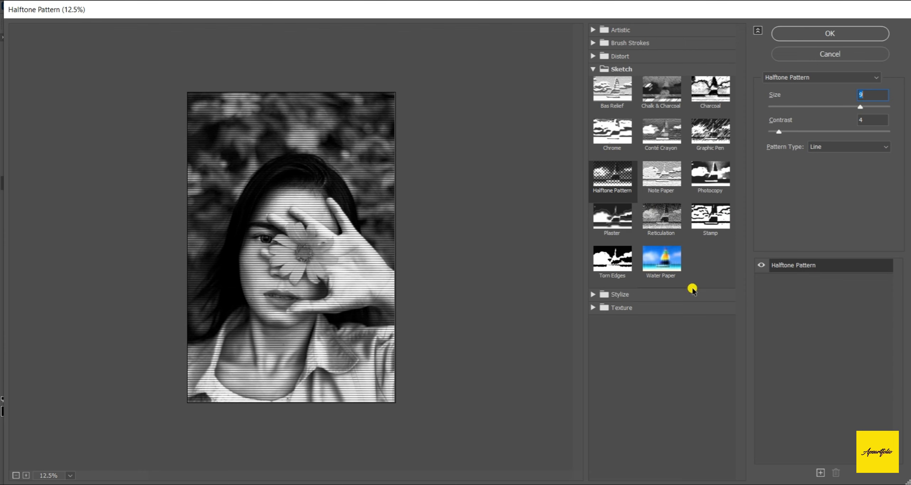
pyautogui.click(825, 35)
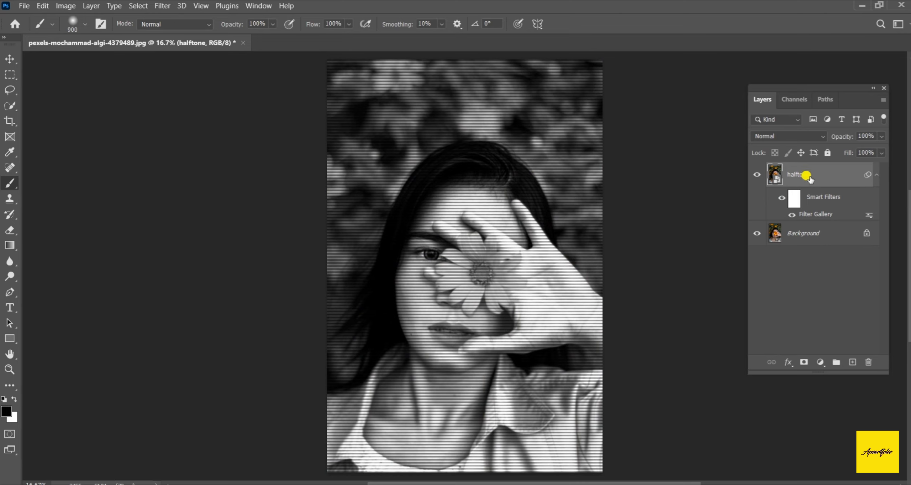
# - Stamp all visible layers into a new layer above halftone and convert it to a smart object
pyautogui.hotkey('ctrl', 'shift', 'alt', 'e')
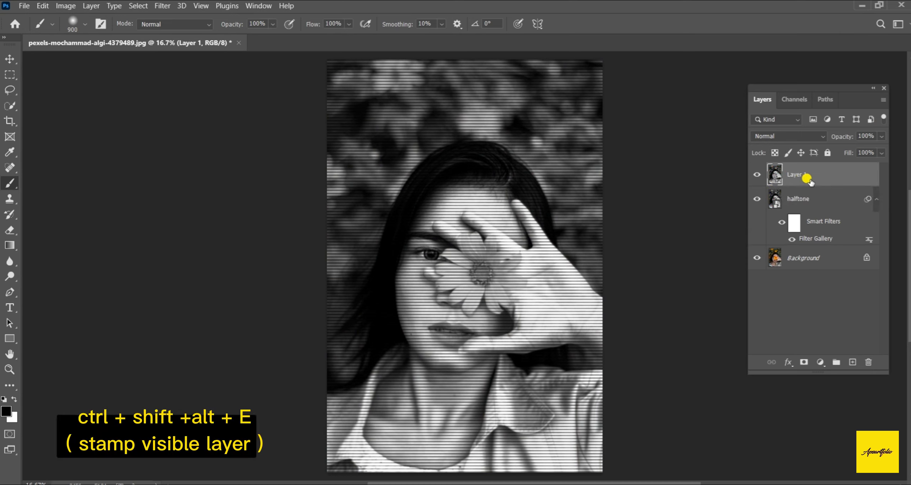
pyautogui.rightClick(819, 182)
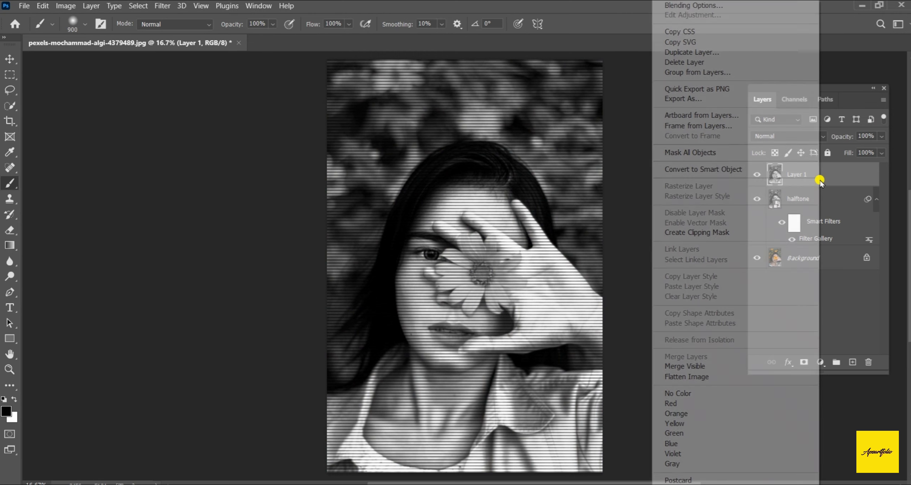
pyautogui.click(703, 170)
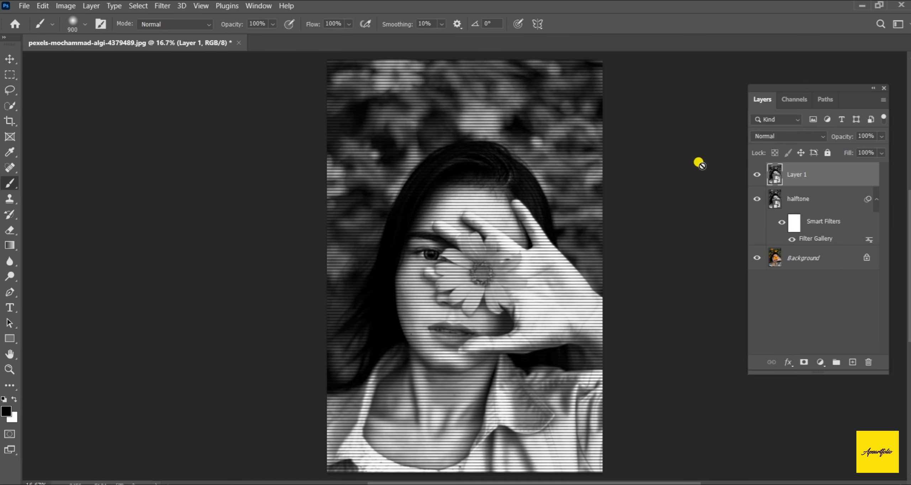
# - Rename the stamped smart object layer "glitch effect" without rasterizing it
pyautogui.doubleClick(796, 174)
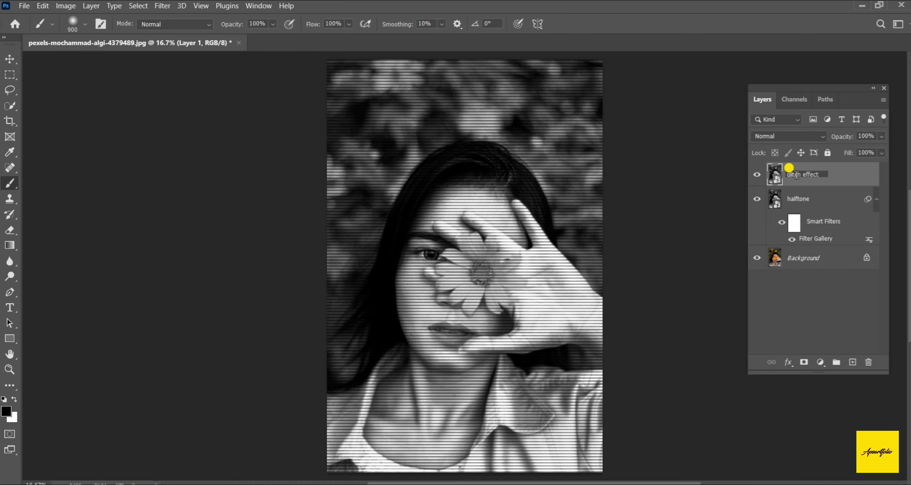
pyautogui.click(662, 254)
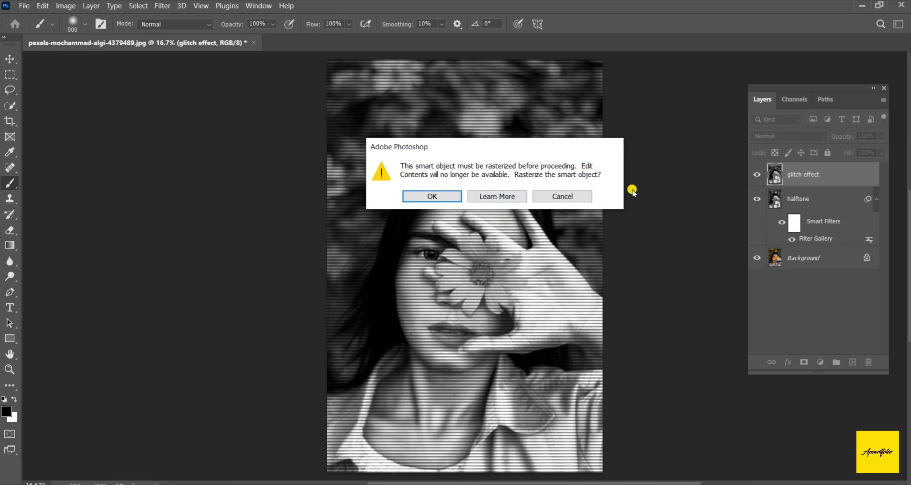
pyautogui.click(587, 198)
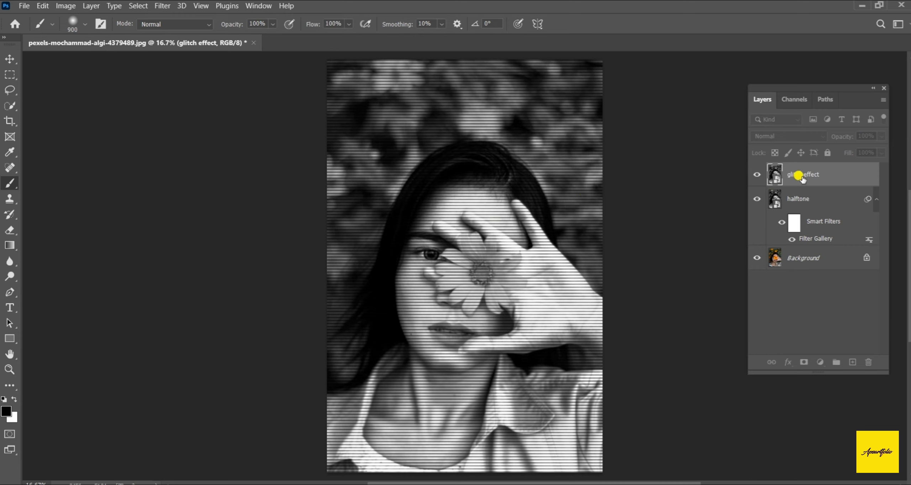
# - Apply the Wind filter to the glitch effect layer with the Stagger method, directed From the Right
pyautogui.click(162, 6)
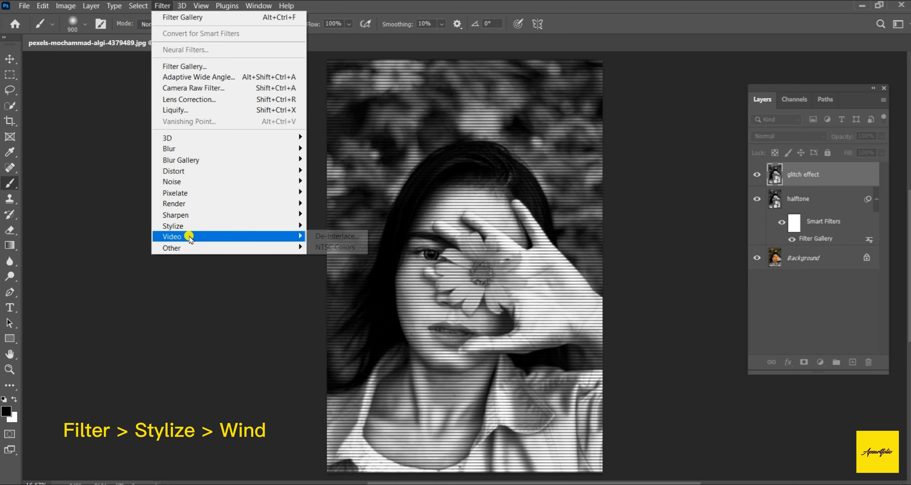
pyautogui.moveTo(192, 227)
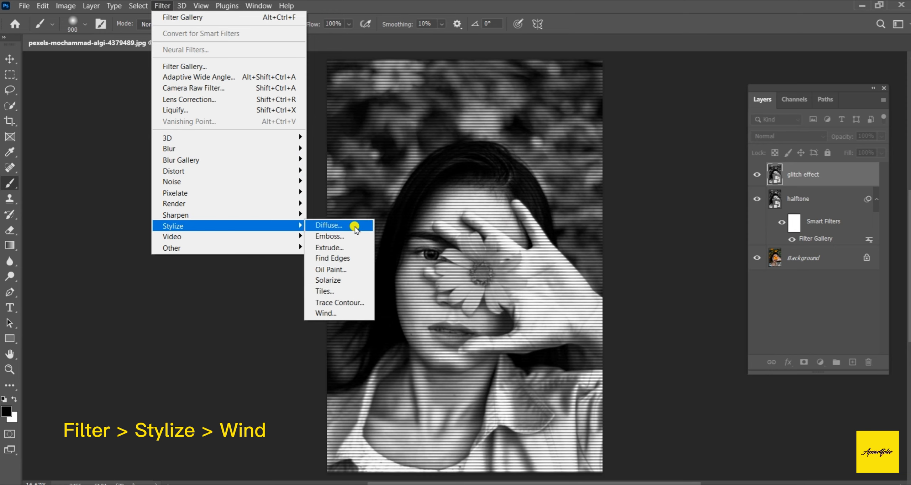
pyautogui.click(335, 314)
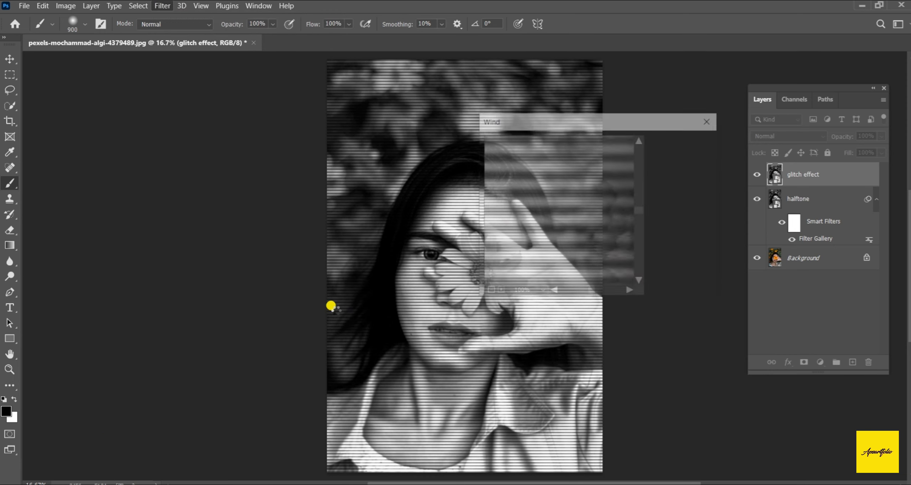
pyautogui.click(488, 291)
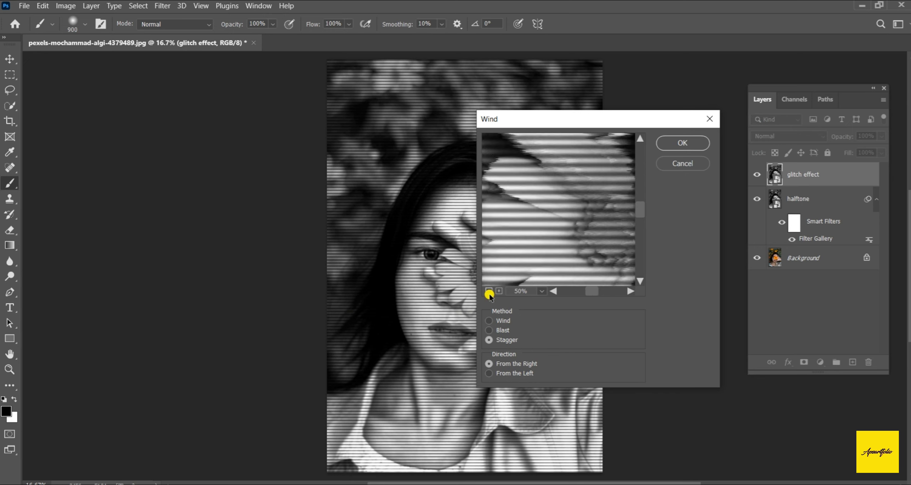
pyautogui.click(489, 290)
pyautogui.click(486, 291)
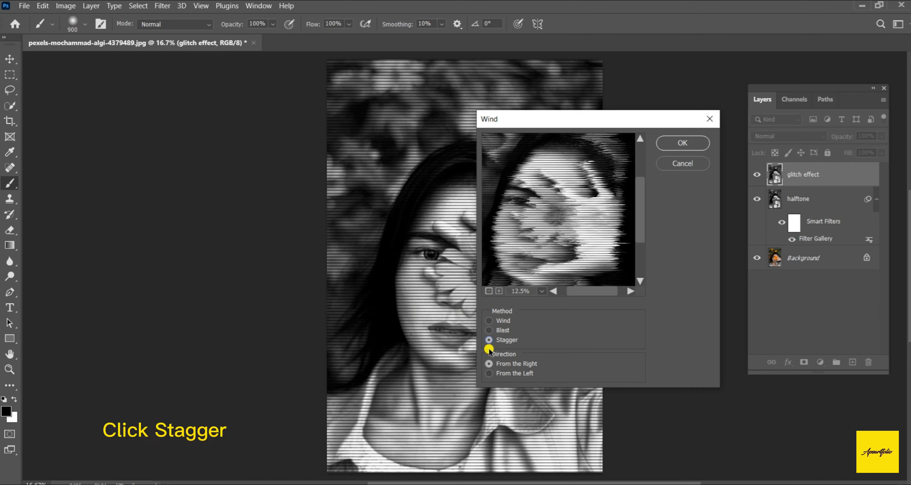
pyautogui.click(683, 143)
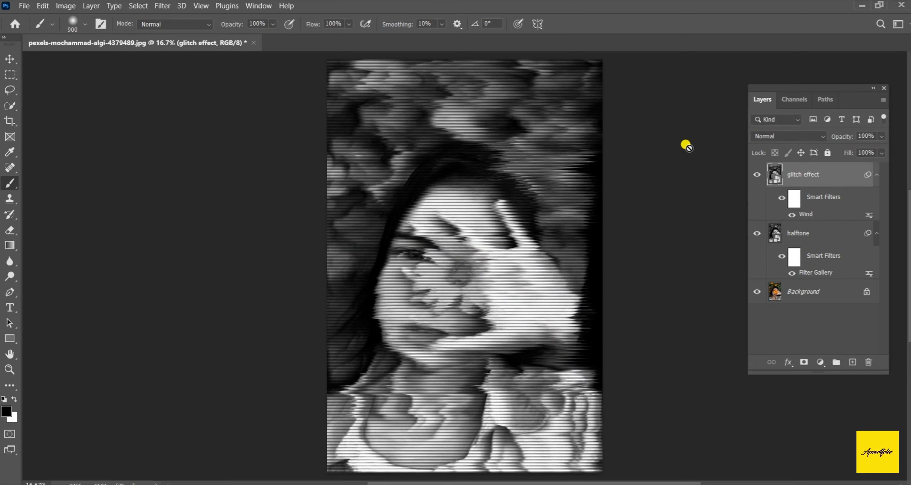
# - Turn off the R channel in the glitch effect layer's advanced blending options
pyautogui.rightClick(810, 171)
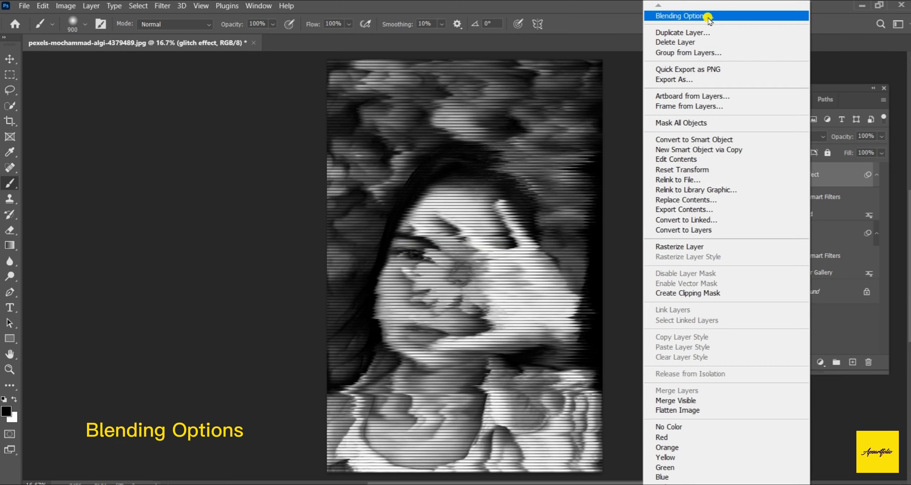
pyautogui.click(700, 17)
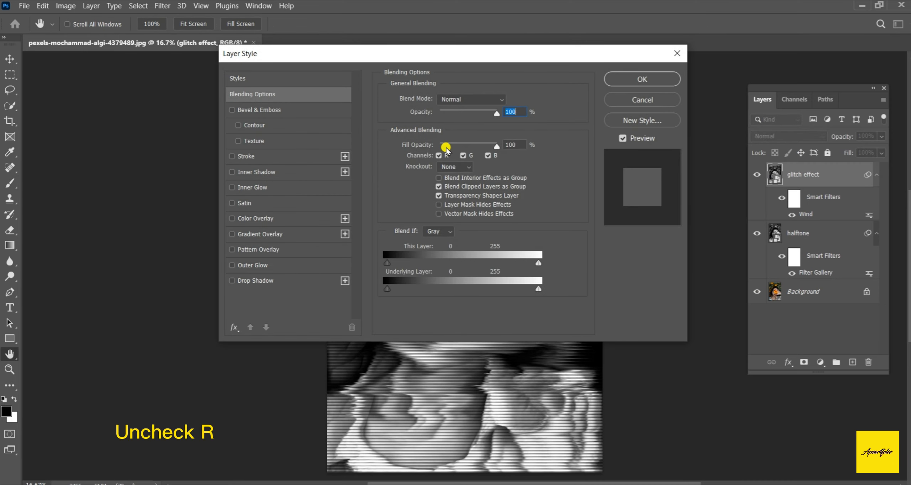
pyautogui.click(439, 156)
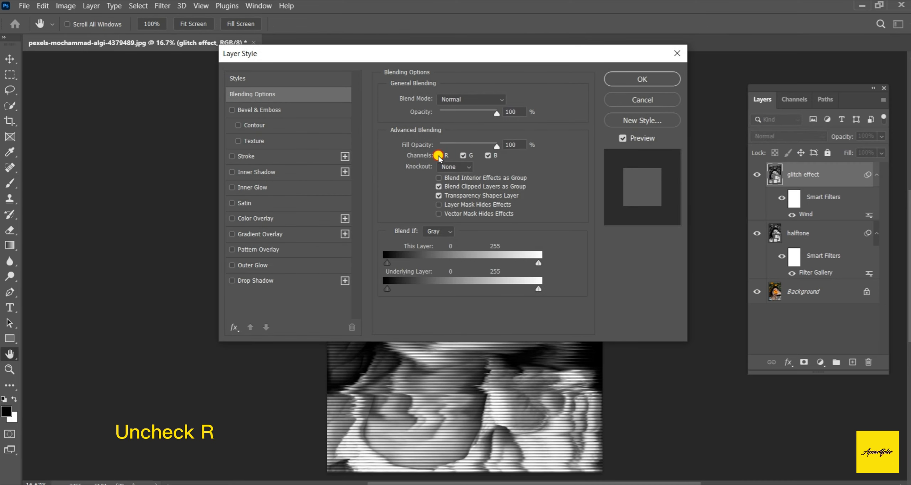
pyautogui.click(643, 80)
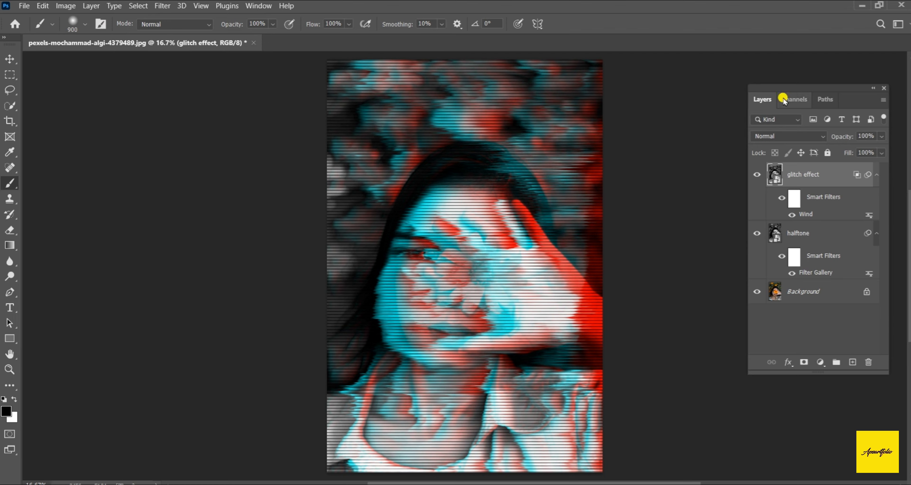
# - Paint black with a 900 px brush over the face, hair, hand and neck on the glitch effect layer's filter mask
pyautogui.click(796, 197)
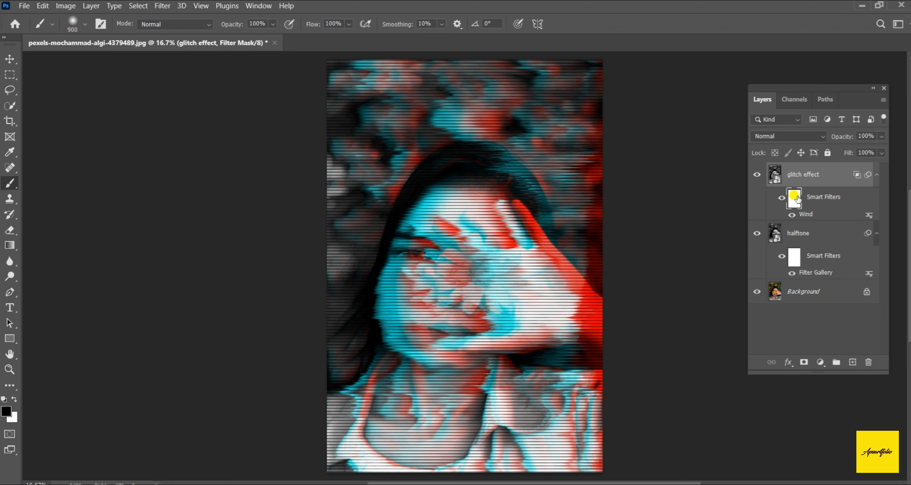
pyautogui.click(7, 411)
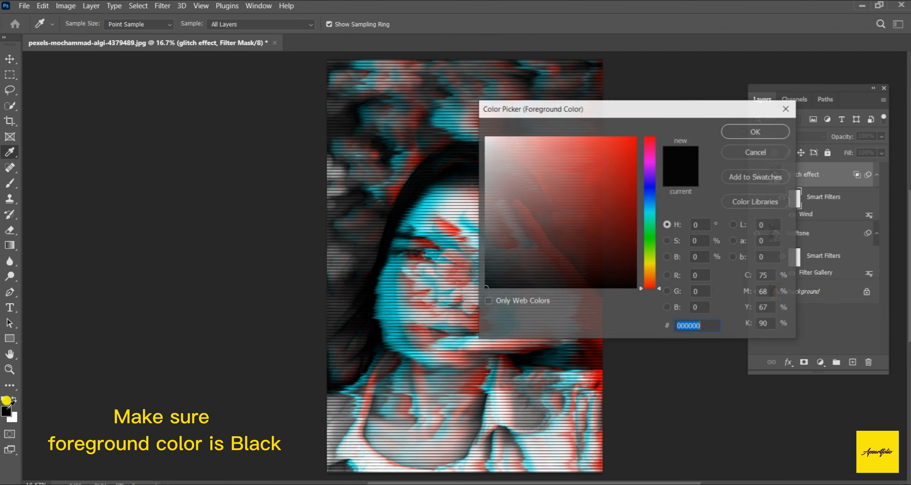
pyautogui.click(733, 133)
pyautogui.press('b')
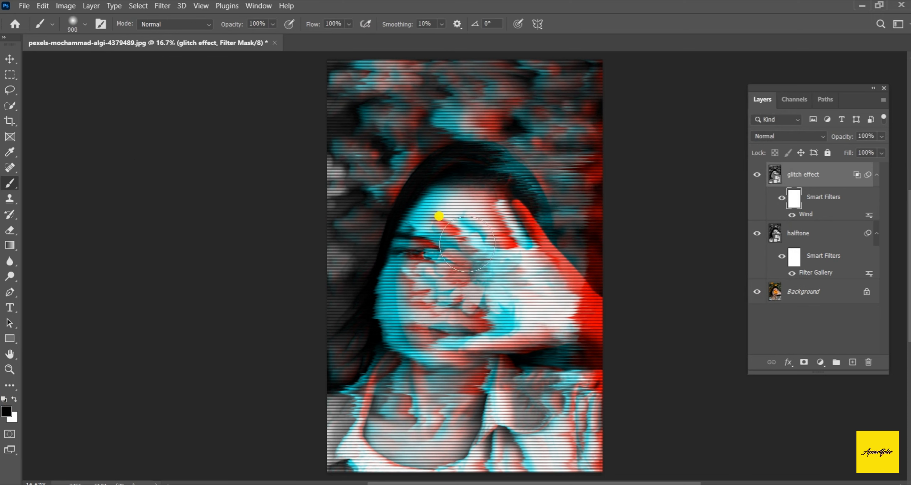
pyautogui.moveTo(442, 241)
pyautogui.mouseDown()
pyautogui.moveTo(435, 329)
pyautogui.moveTo(441, 237)
pyautogui.moveTo(410, 292)
pyautogui.moveTo(406, 337)
pyautogui.moveTo(386, 290)
pyautogui.moveTo(451, 190)
pyautogui.moveTo(473, 190)
pyautogui.moveTo(498, 211)
pyautogui.moveTo(506, 304)
pyautogui.moveTo(461, 252)
pyautogui.moveTo(553, 299)
pyautogui.moveTo(523, 299)
pyautogui.moveTo(453, 337)
pyautogui.moveTo(399, 412)
pyautogui.moveTo(413, 389)
pyautogui.moveTo(402, 432)
pyautogui.moveTo(462, 373)
pyautogui.moveTo(488, 429)
pyautogui.moveTo(496, 410)
pyautogui.moveTo(455, 456)
pyautogui.moveTo(415, 374)
pyautogui.mouseUp()
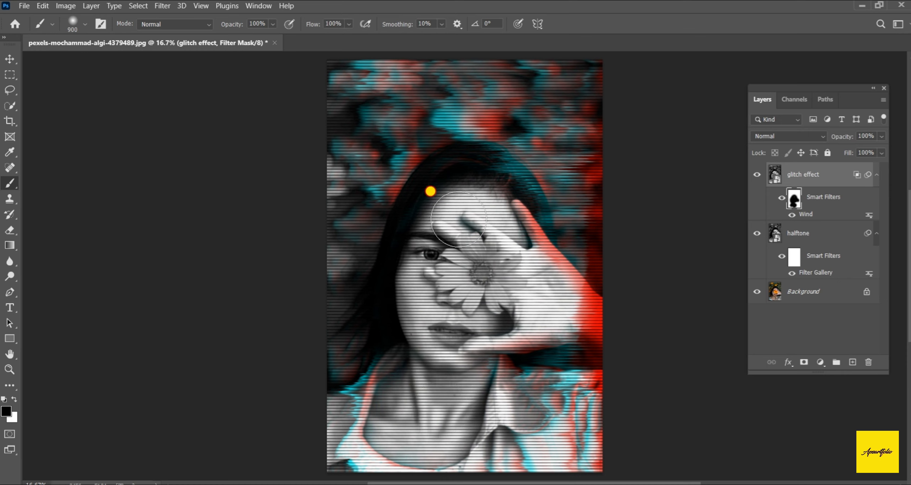
pyautogui.moveTo(513, 202)
pyautogui.mouseDown()
pyautogui.moveTo(488, 183)
pyautogui.moveTo(460, 205)
pyautogui.moveTo(448, 314)
pyautogui.moveTo(561, 295)
pyautogui.moveTo(581, 302)
pyautogui.moveTo(537, 307)
pyautogui.mouseUp()
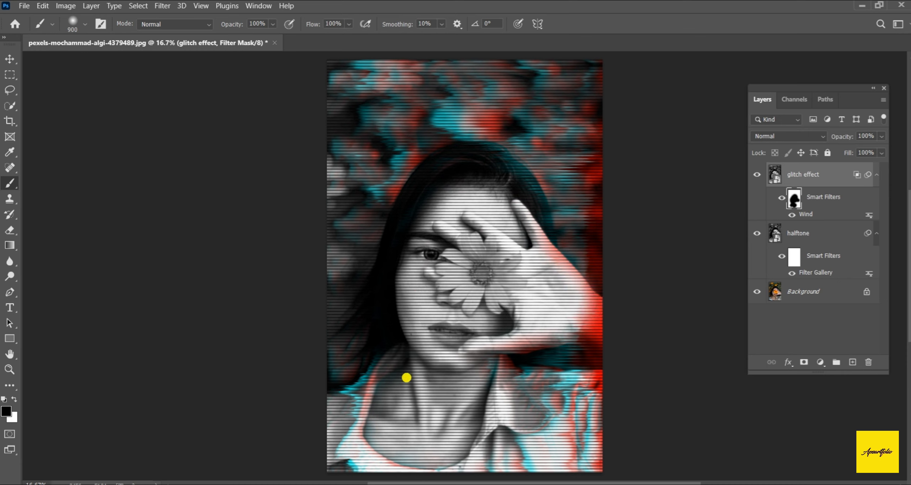
pyautogui.moveTo(371, 407)
pyautogui.mouseDown()
pyautogui.moveTo(402, 390)
pyautogui.moveTo(365, 429)
pyautogui.mouseUp()
pyautogui.moveTo(396, 365)
pyautogui.mouseDown()
pyautogui.moveTo(396, 342)
pyautogui.moveTo(357, 366)
pyautogui.moveTo(349, 347)
pyautogui.mouseUp()
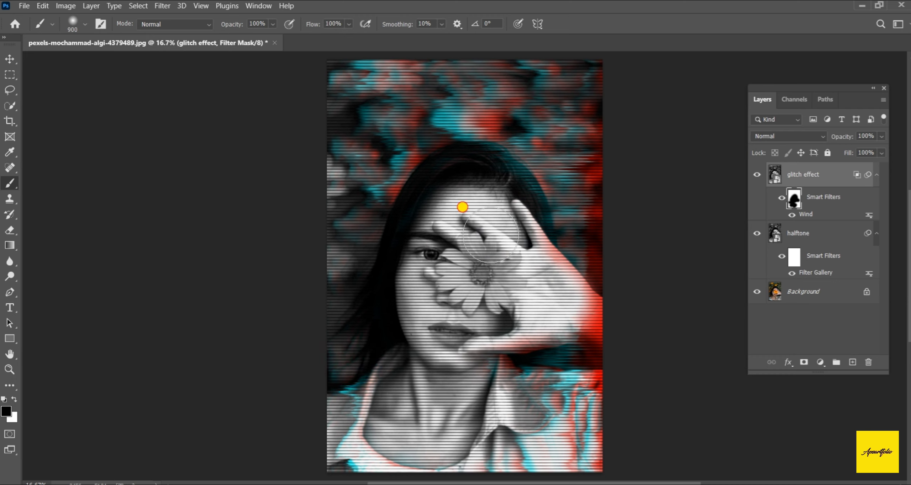
pyautogui.moveTo(452, 179)
pyautogui.mouseDown()
pyautogui.moveTo(455, 158)
pyautogui.moveTo(478, 171)
pyautogui.mouseUp()
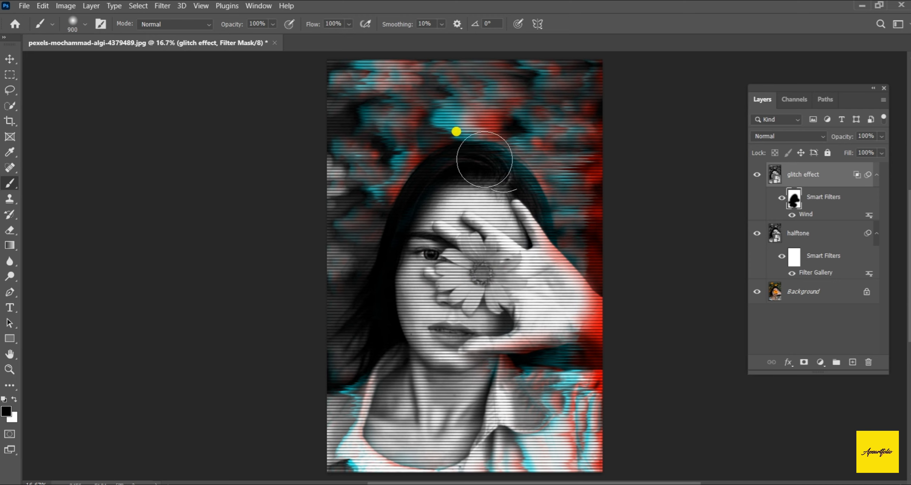
pyautogui.click(10, 58)
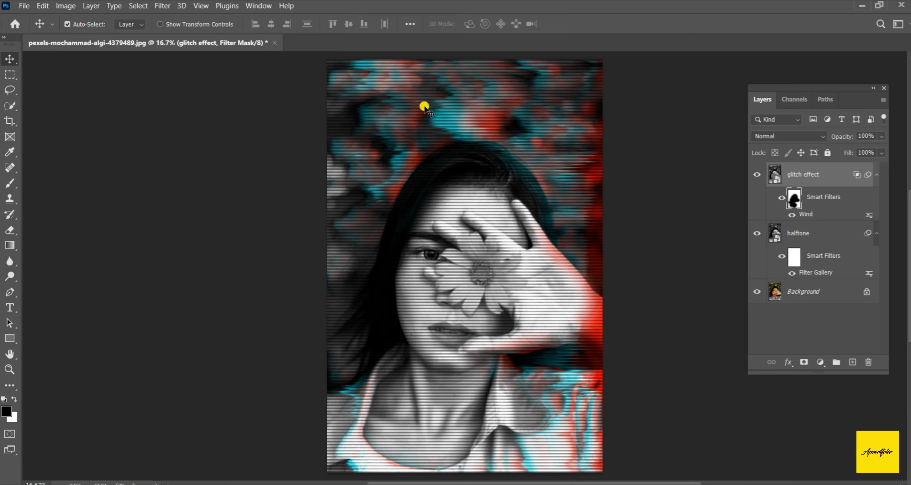
# - Create a new layer named "noise" in Linear Light mode and convert it to a smart object
pyautogui.press('ctrl')
pyautogui.hotkey('ctrl', 'shift', 'n')
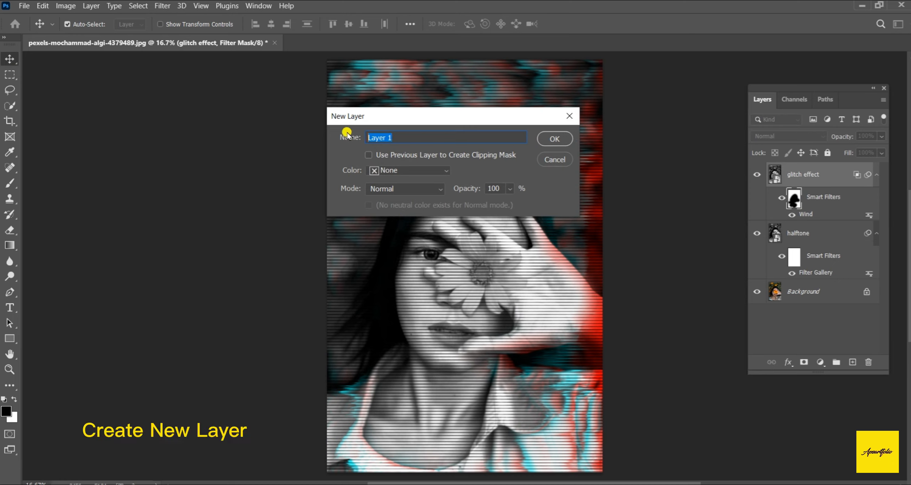
pyautogui.write('noise')
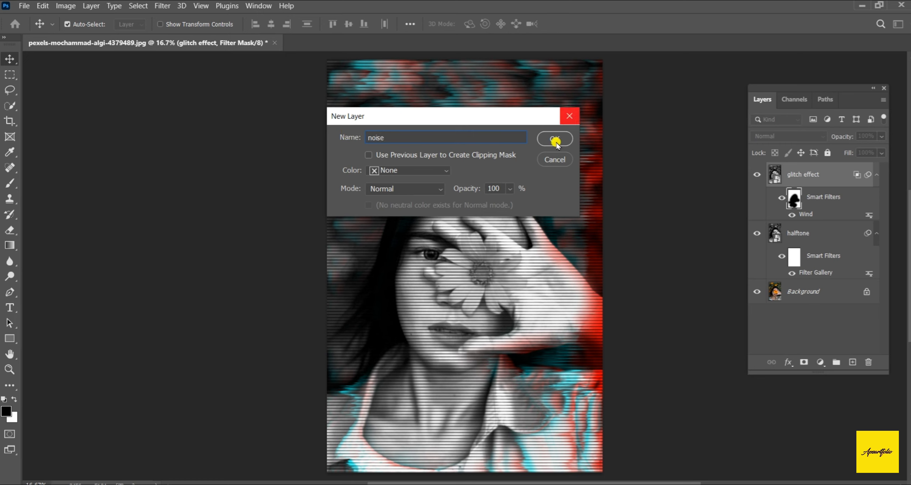
pyautogui.click(445, 189)
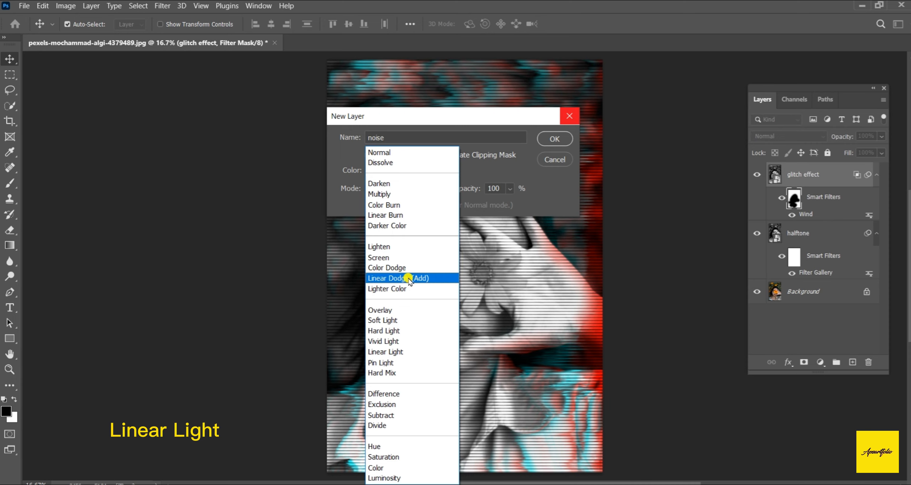
pyautogui.click(400, 353)
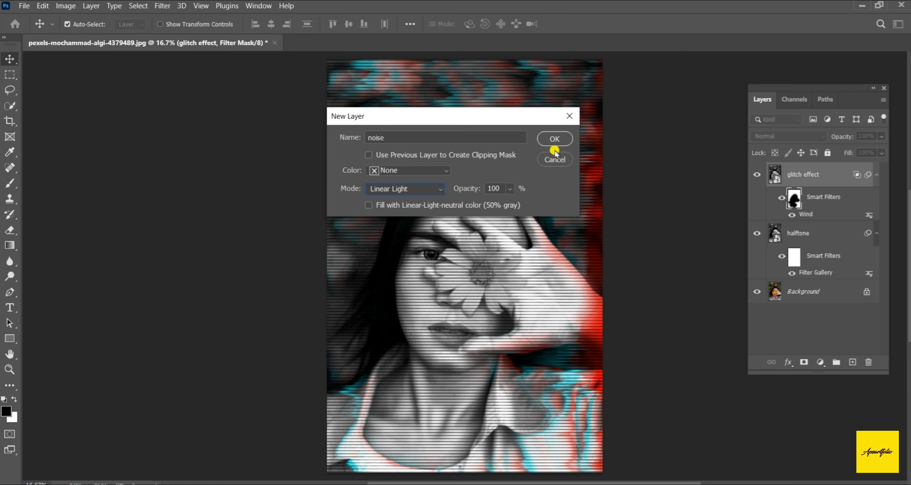
pyautogui.click(558, 139)
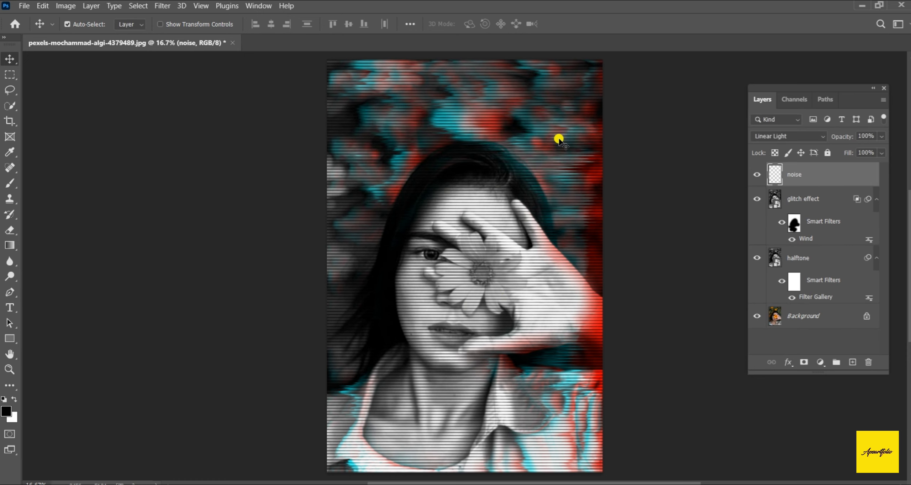
pyautogui.rightClick(809, 174)
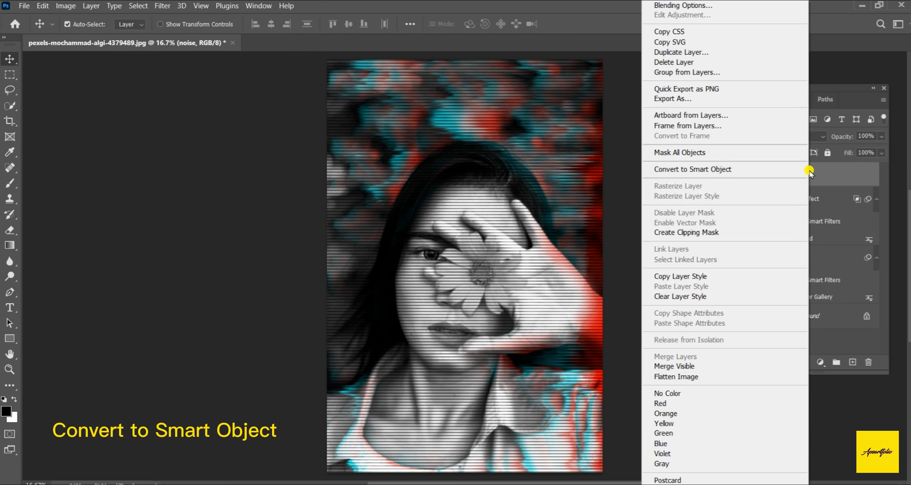
pyautogui.click(787, 169)
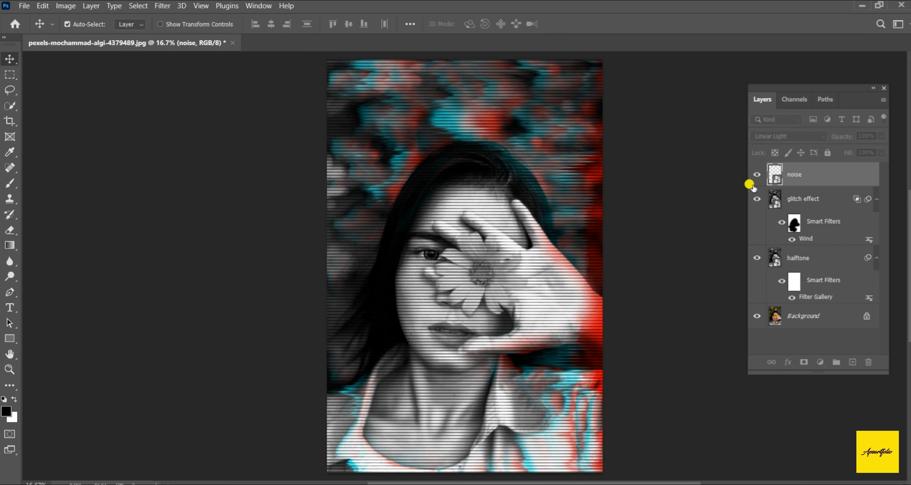
# - Apply the Add Noise filter to the glitch effect layer with Gaussian distribution and a low amount
pyautogui.click(438, 184)
pyautogui.moveTo(431, 182); pyautogui.dragTo(455, 195)
pyautogui.click(163, 6)
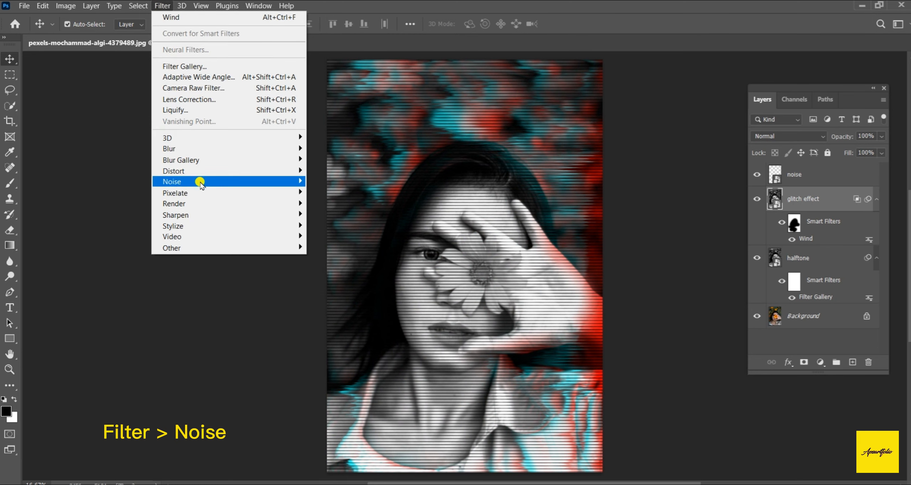
pyautogui.moveTo(202, 183)
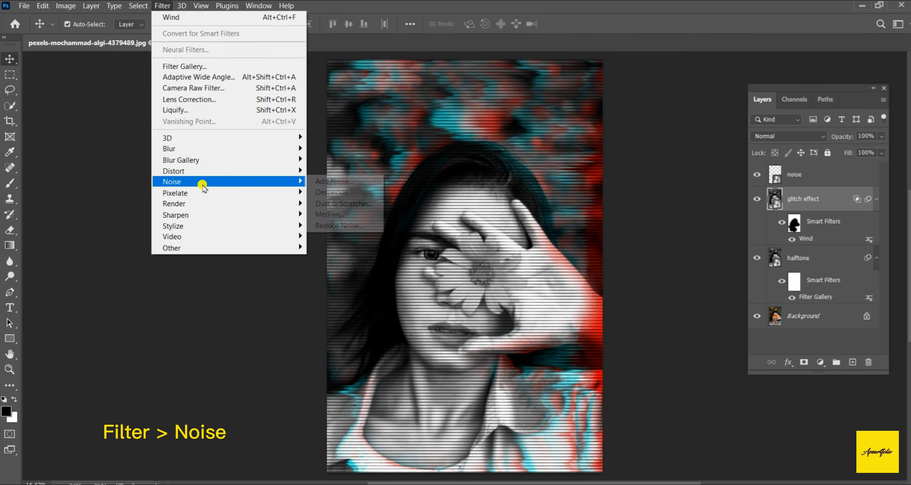
pyautogui.click(316, 180)
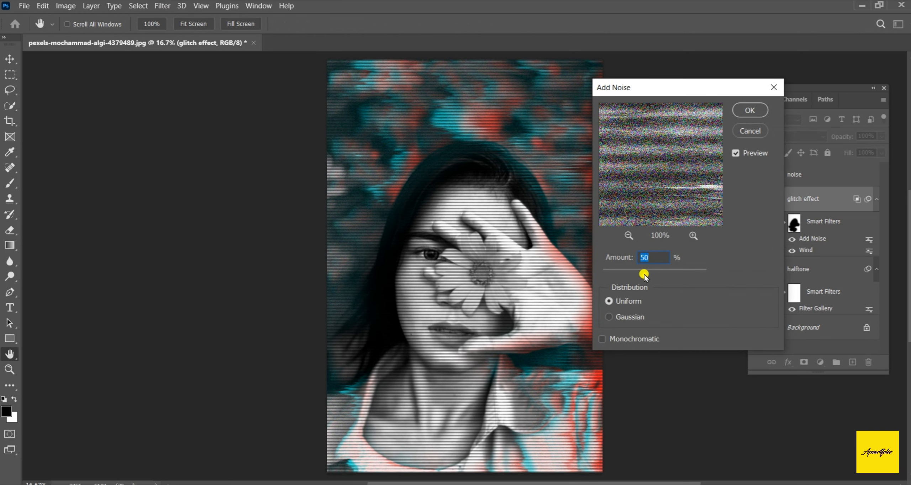
pyautogui.click(608, 317)
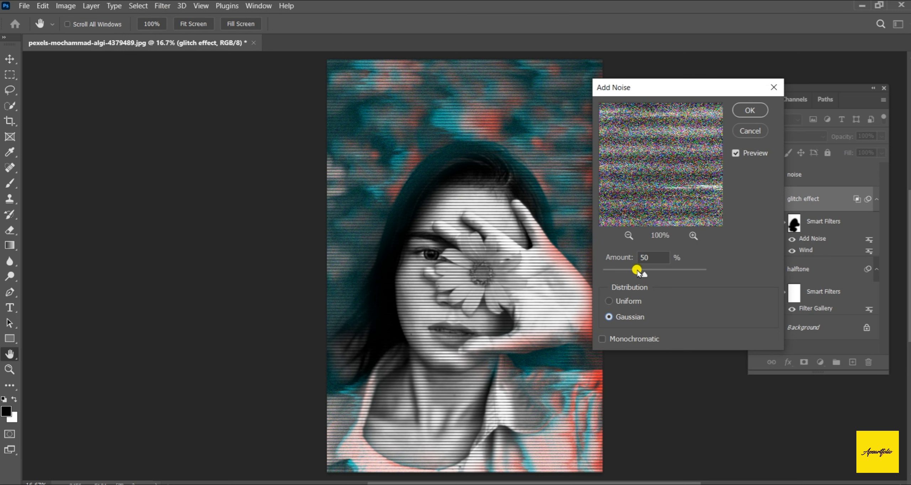
pyautogui.moveTo(643, 275); pyautogui.dragTo(619, 273)
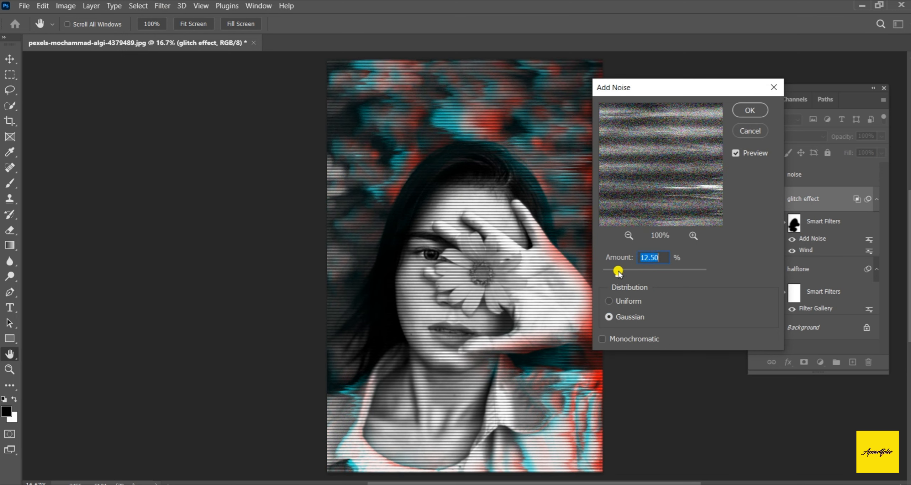
pyautogui.moveTo(617, 272); pyautogui.dragTo(621, 273)
pyautogui.click(756, 111)
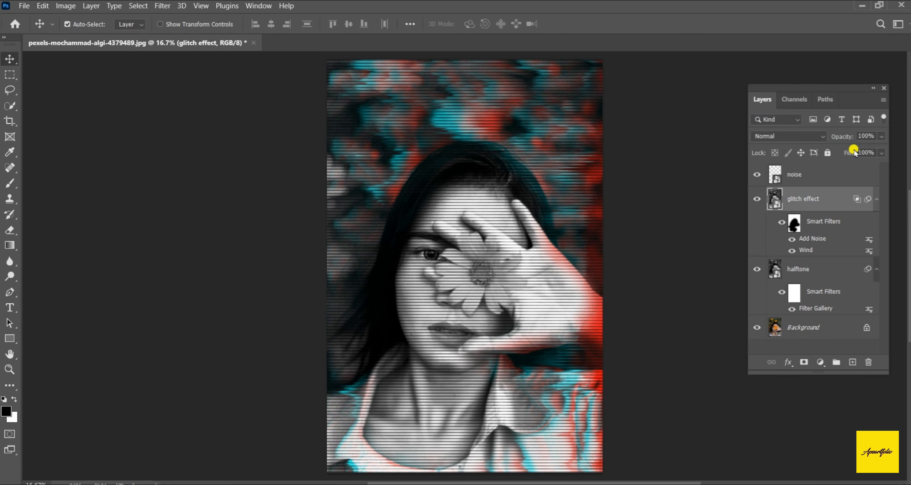
# - Set the glitch effect layer's opacity to 77% and shift the layer slightly to offset its red and cyan fringes across the portrait
pyautogui.click(881, 137)
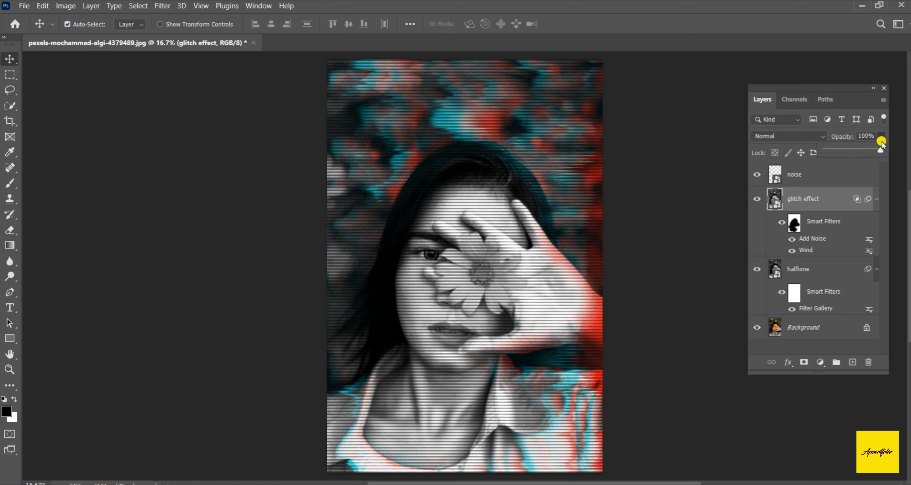
pyautogui.moveTo(880, 149)
pyautogui.mouseDown()
pyautogui.moveTo(847, 159)
pyautogui.moveTo(867, 161)
pyautogui.mouseUp()
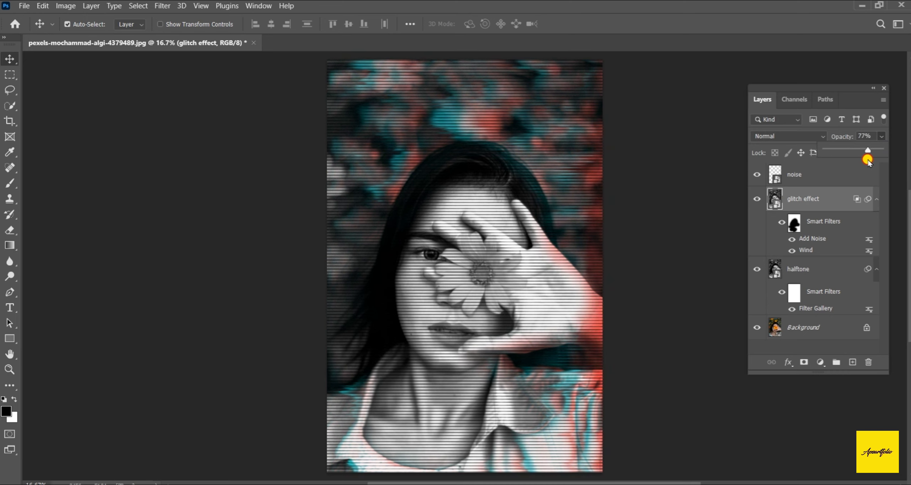
pyautogui.click(421, 238)
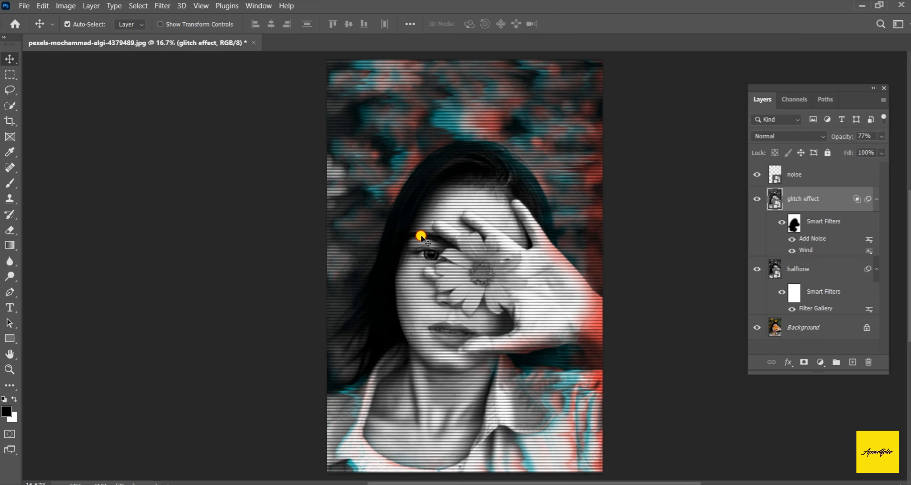
pyautogui.moveTo(421, 236); pyautogui.dragTo(423, 236)
pyautogui.moveTo(456, 314); pyautogui.dragTo(454, 319)
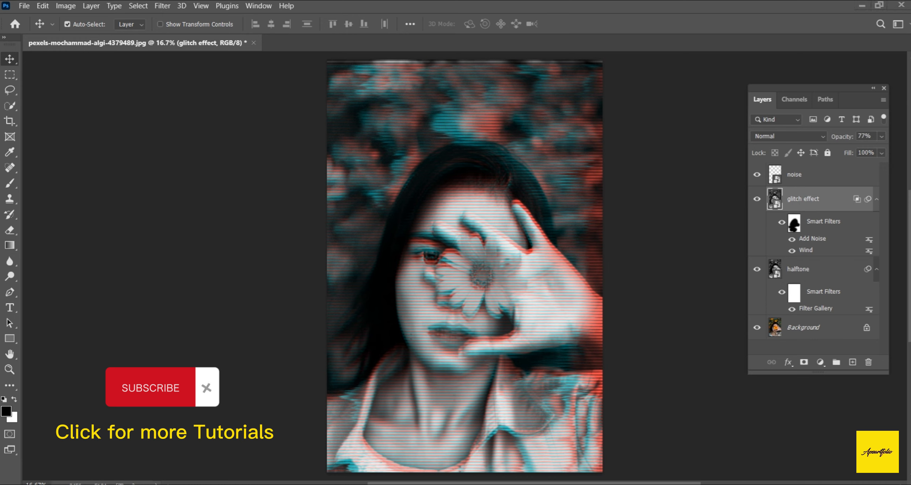
# - Compare the image with and without the halftone layer, and leave that layer hidden to use the photo's original colors
pyautogui.click(757, 269)
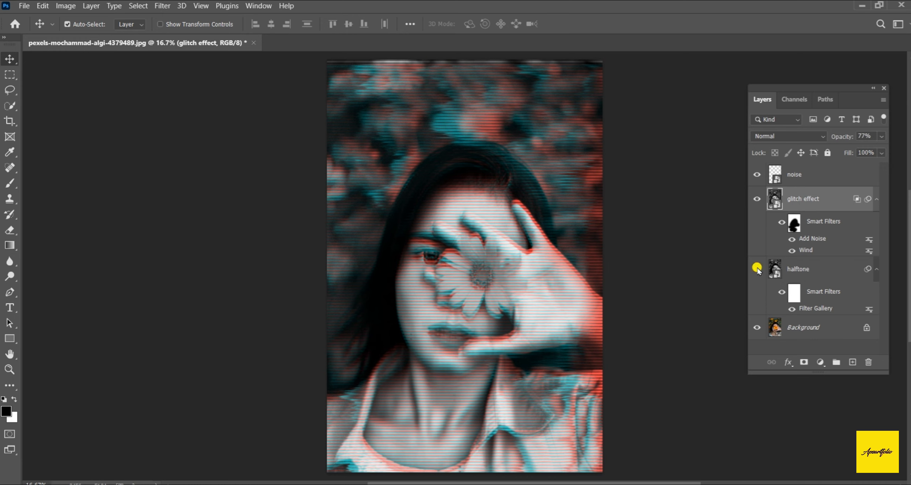
pyautogui.click(757, 269)
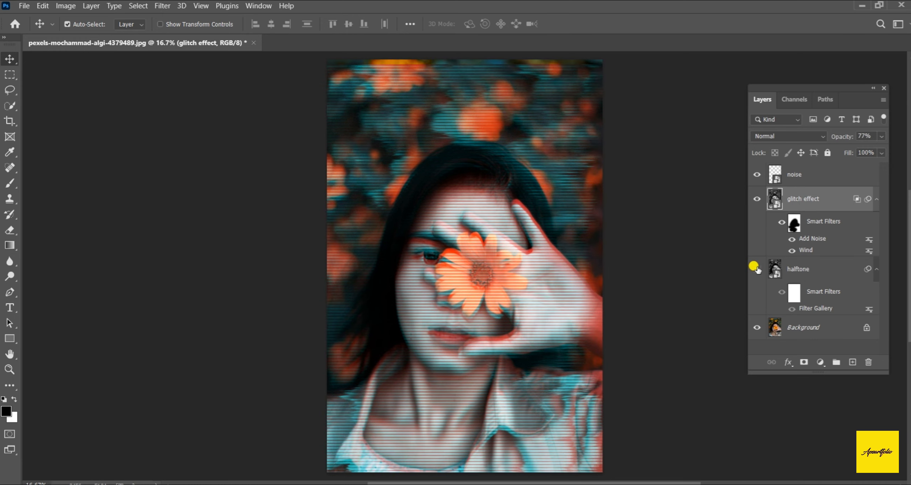
pyautogui.click(757, 270)
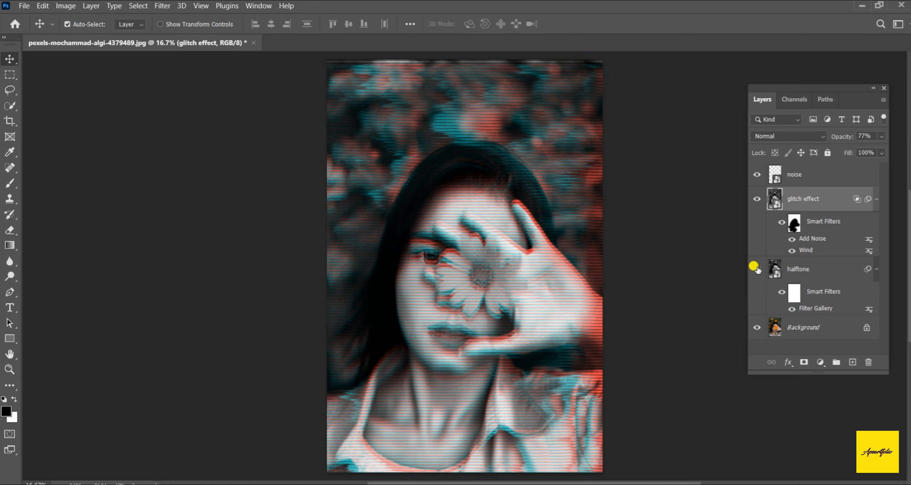
pyautogui.click(757, 269)
pyautogui.click(757, 270)
pyautogui.click(757, 270)
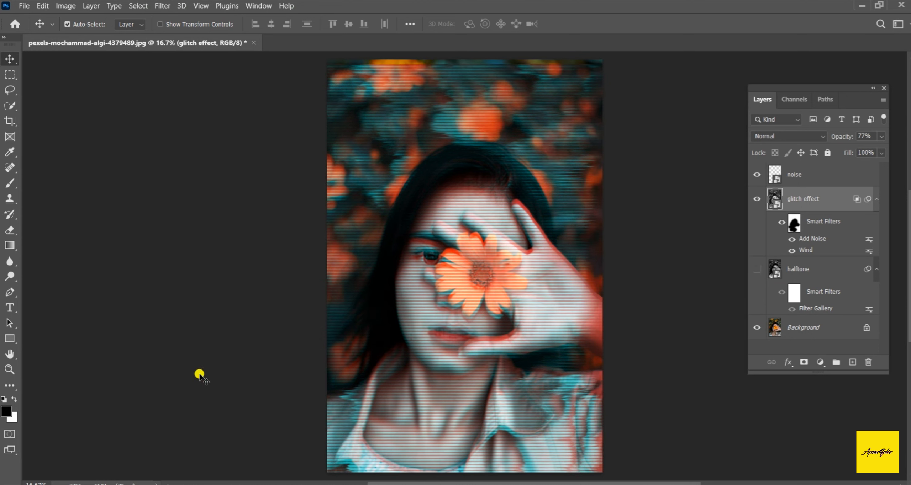